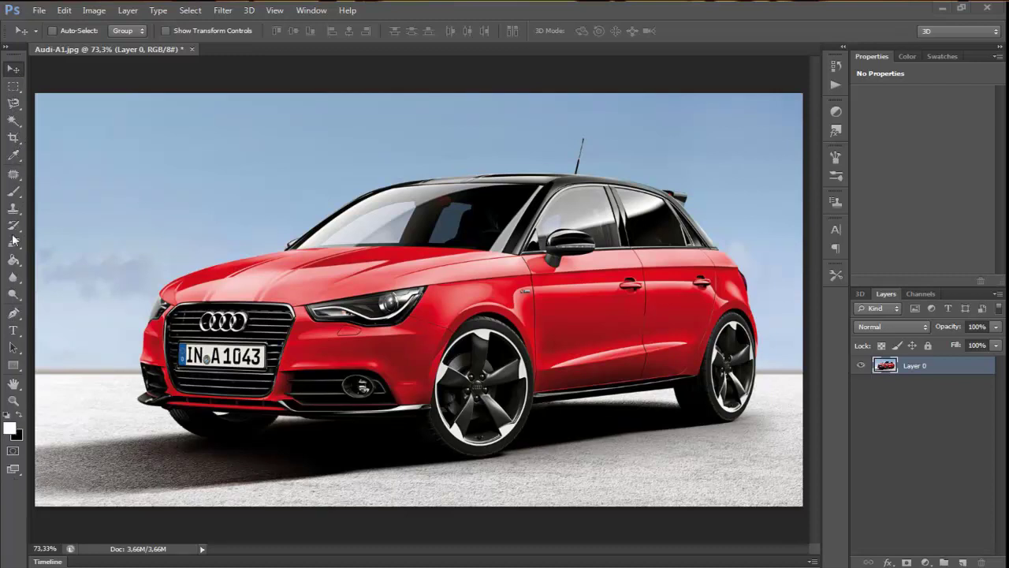
Drag the car photo with the Move tool, then undo to restore its position
click(13, 69)
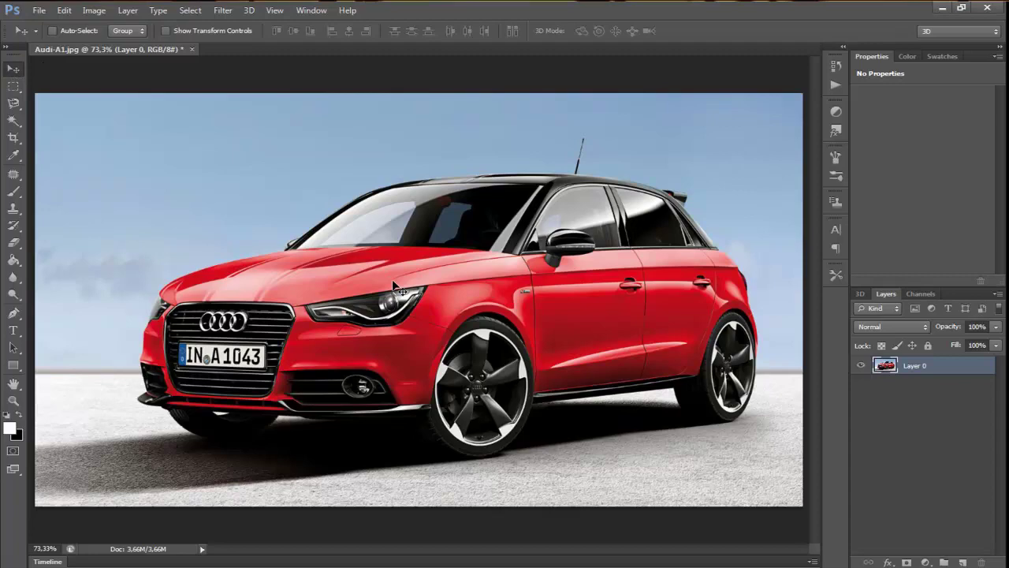
drag(450, 212, 427, 288)
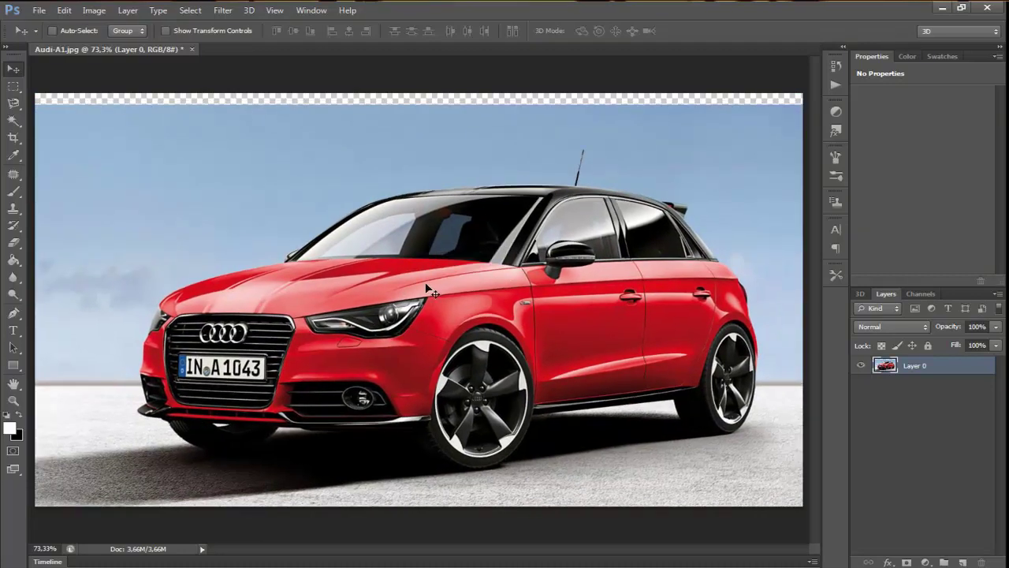
key(ctrl+z)
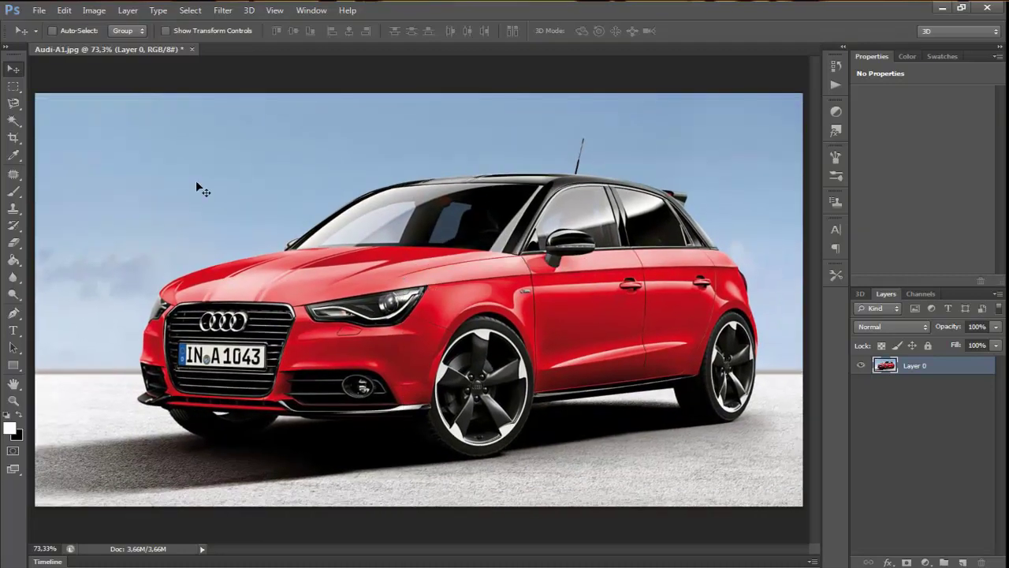
Select a rectangle of top-left sky and paint two white brush strokes inside it
click(13, 86)
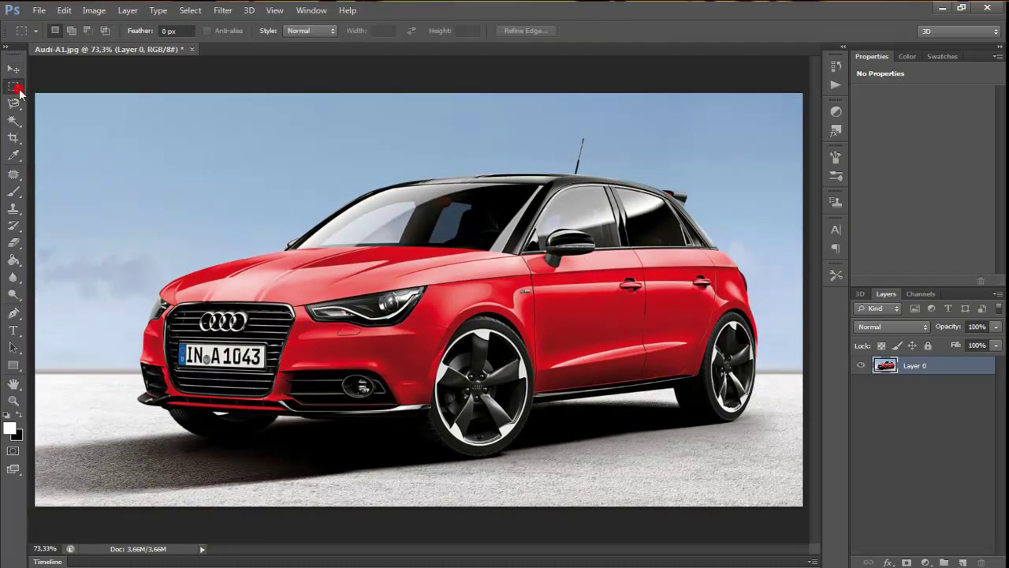
drag(35, 94, 286, 250)
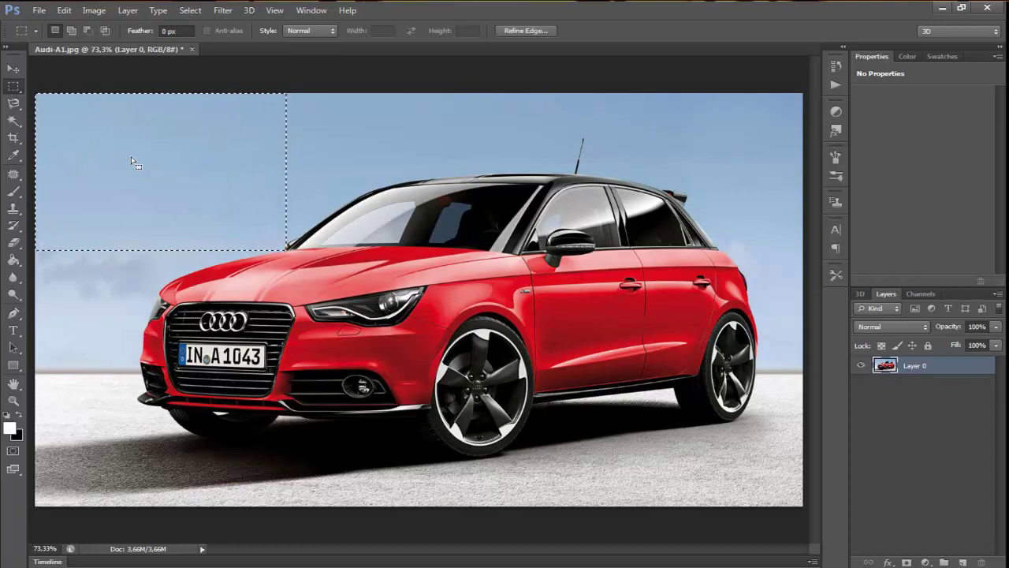
click(13, 192)
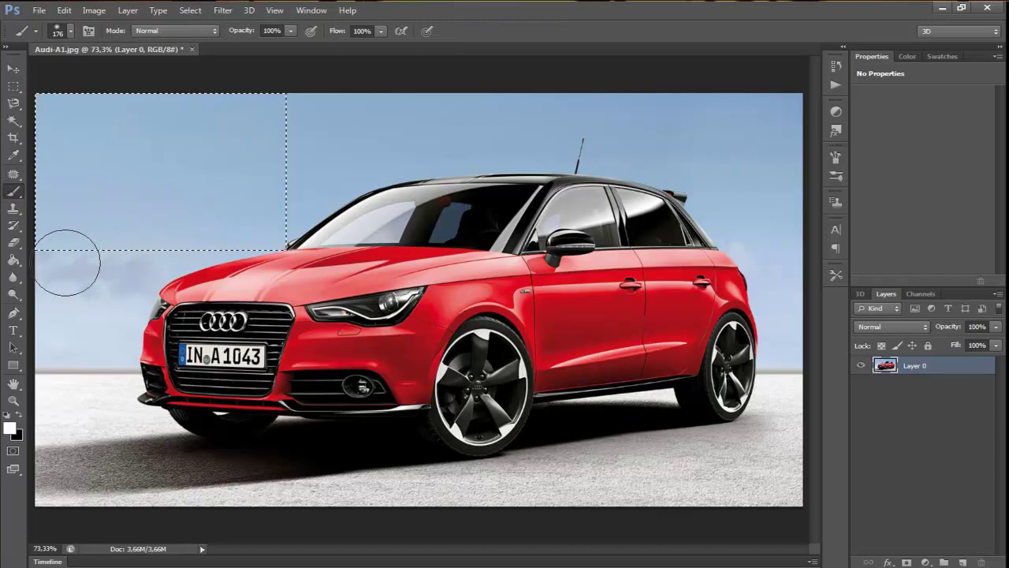
mouse_move(71, 264)
mouse_down()
mouse_move(250, 189)
mouse_move(417, 162)
mouse_up()
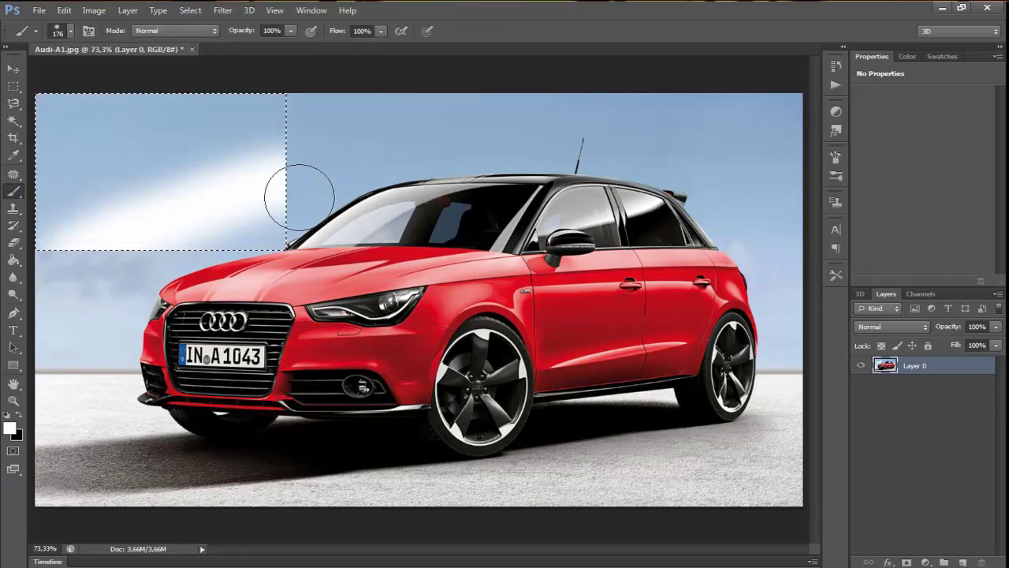
drag(50, 292, 274, 174)
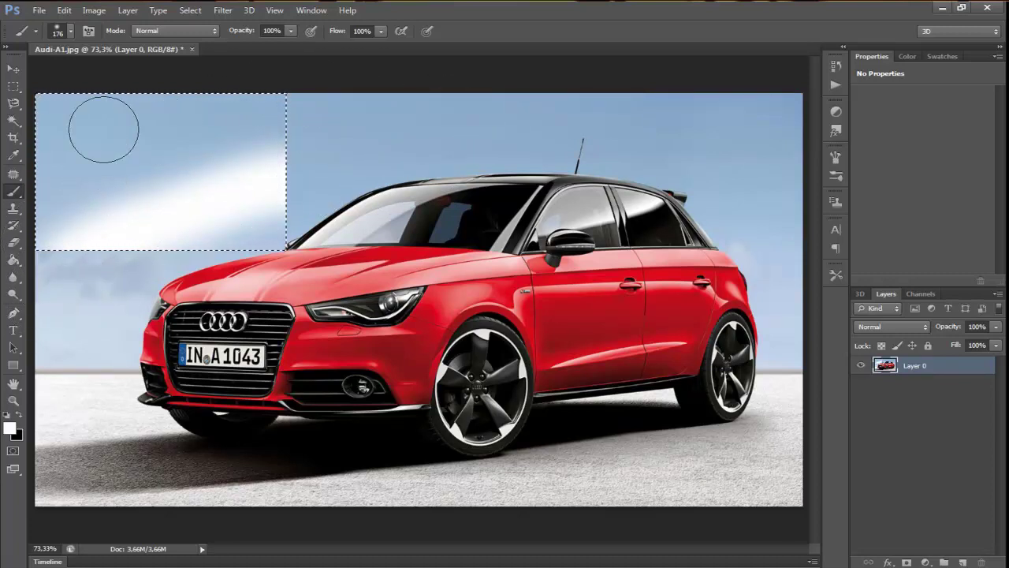
click(16, 91)
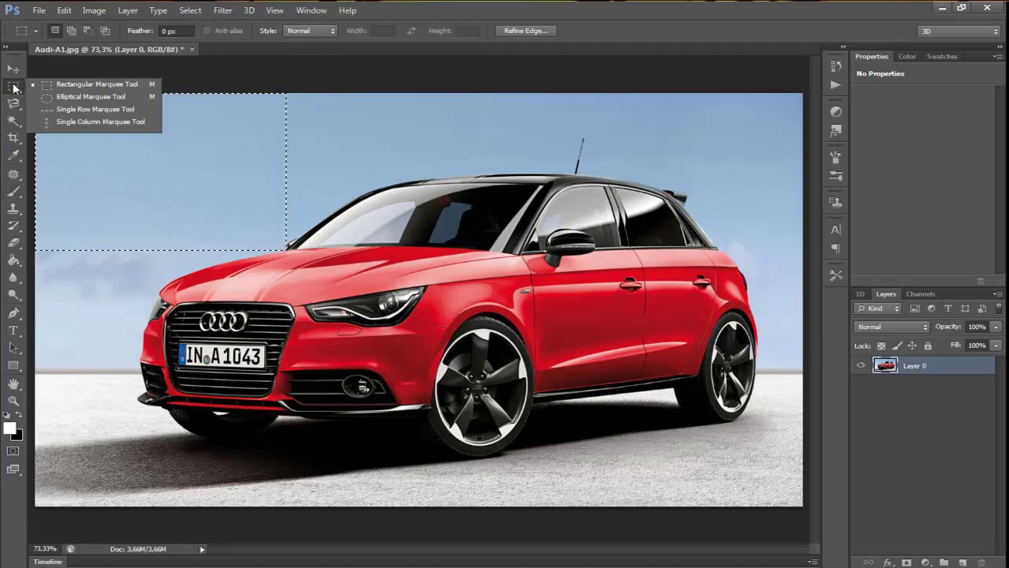
Draw a large elliptical selection over the car, shift it down-left, then deselect
click(69, 96)
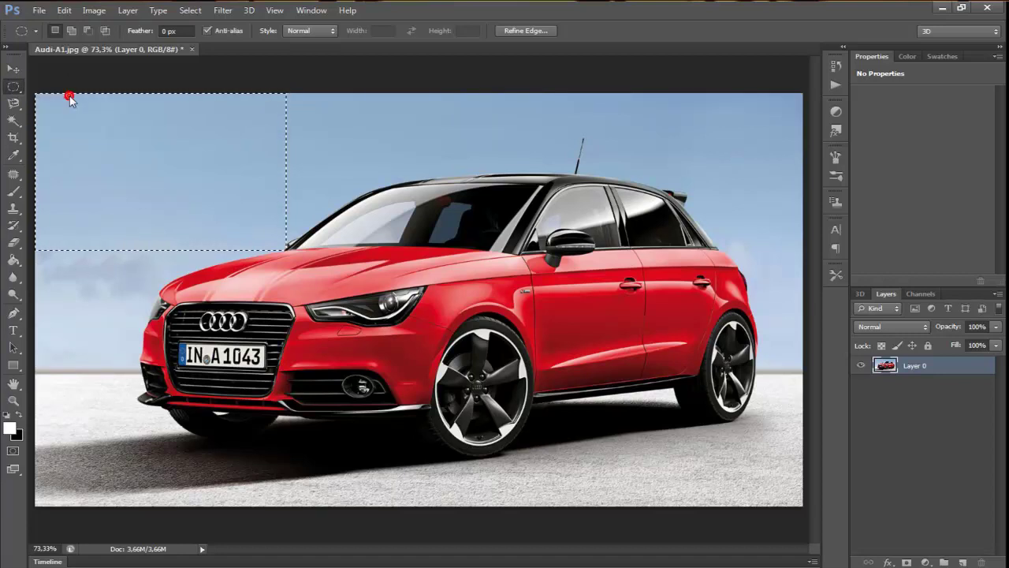
click(368, 150)
drag(339, 118, 671, 391)
drag(540, 225, 491, 318)
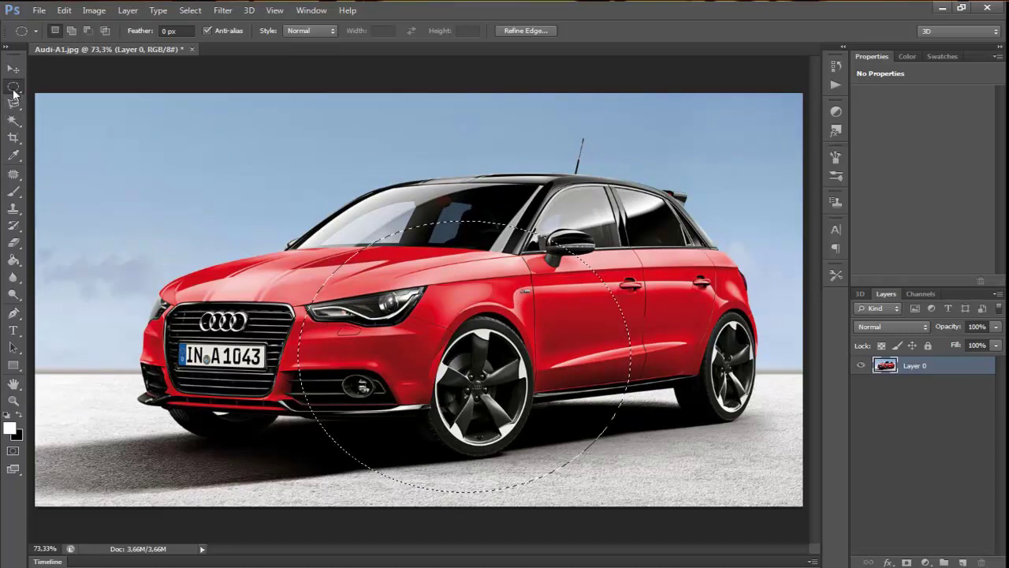
click(268, 191)
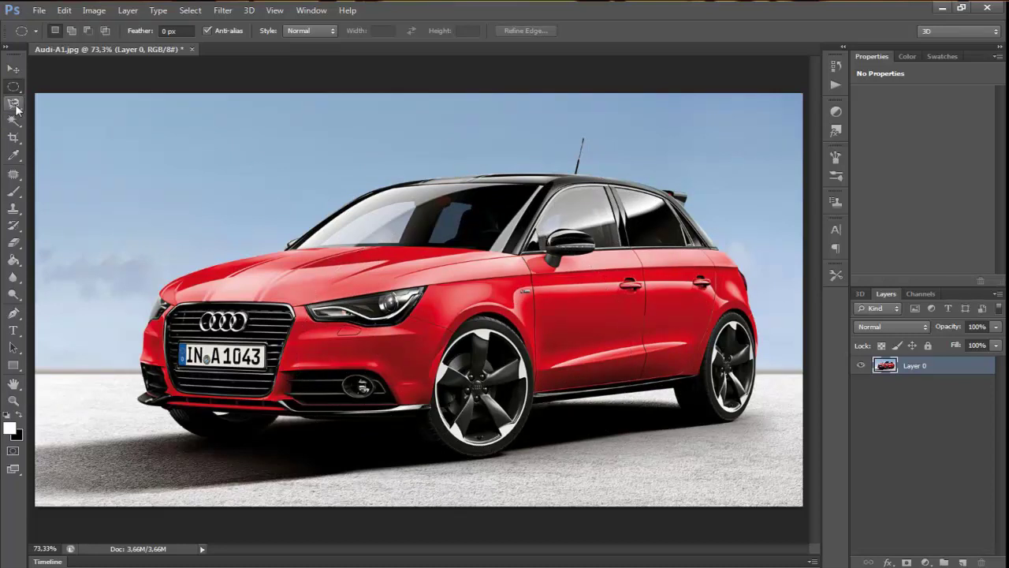
Draw a freehand Lasso loop around the car, then switch to the Polygonal Lasso Tool
click(14, 104)
click(14, 104)
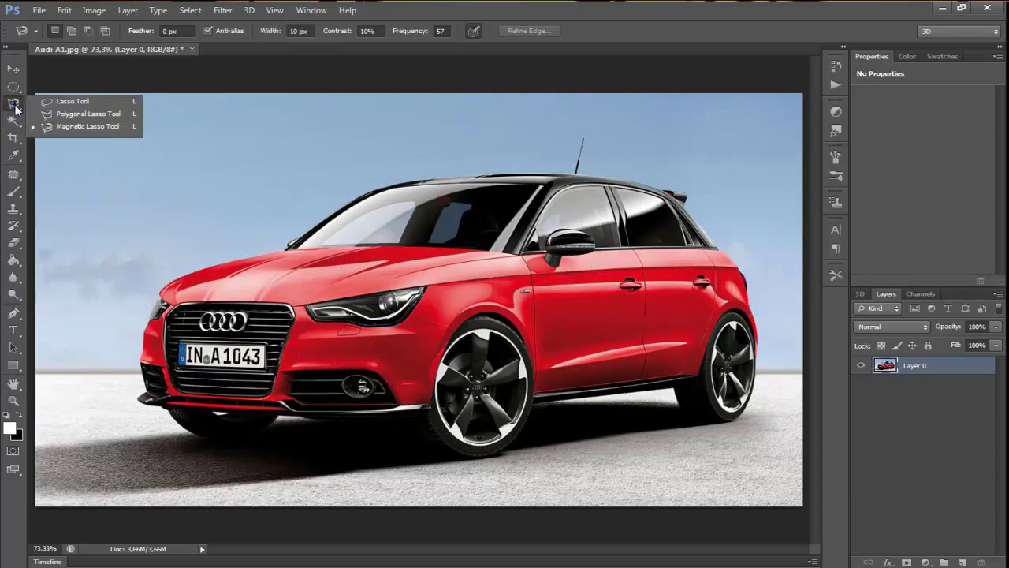
click(46, 104)
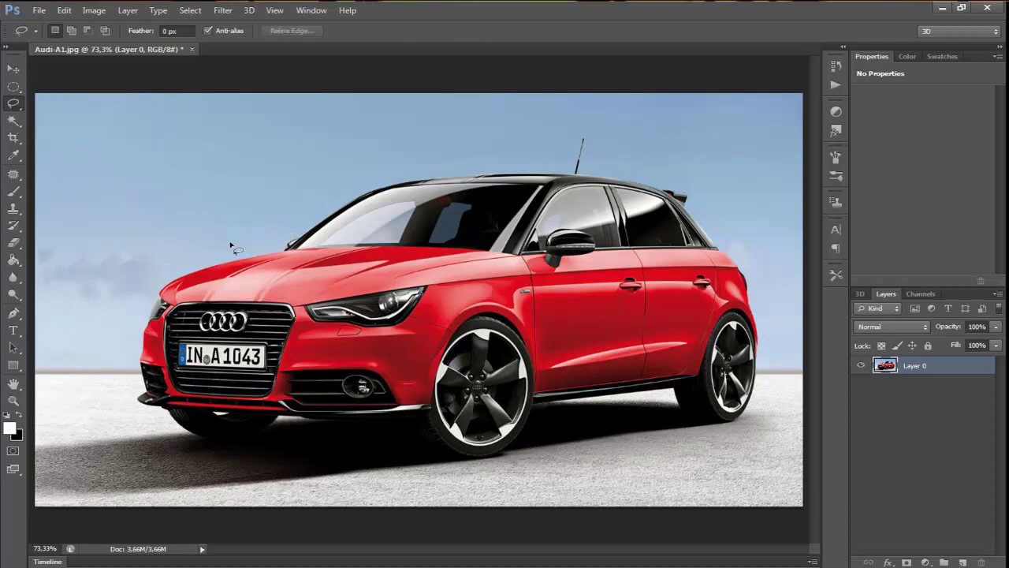
drag(133, 298, 181, 236)
mouse_move(437, 474)
mouse_down()
mouse_move(291, 469)
mouse_move(183, 448)
mouse_move(111, 383)
mouse_move(112, 319)
mouse_up()
drag(210, 203, 211, 201)
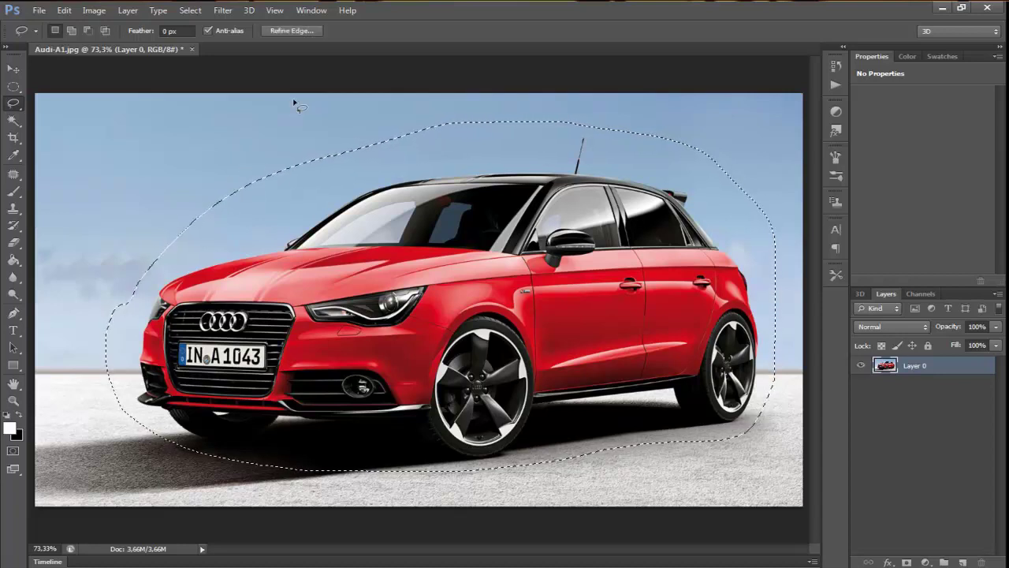
click(13, 105)
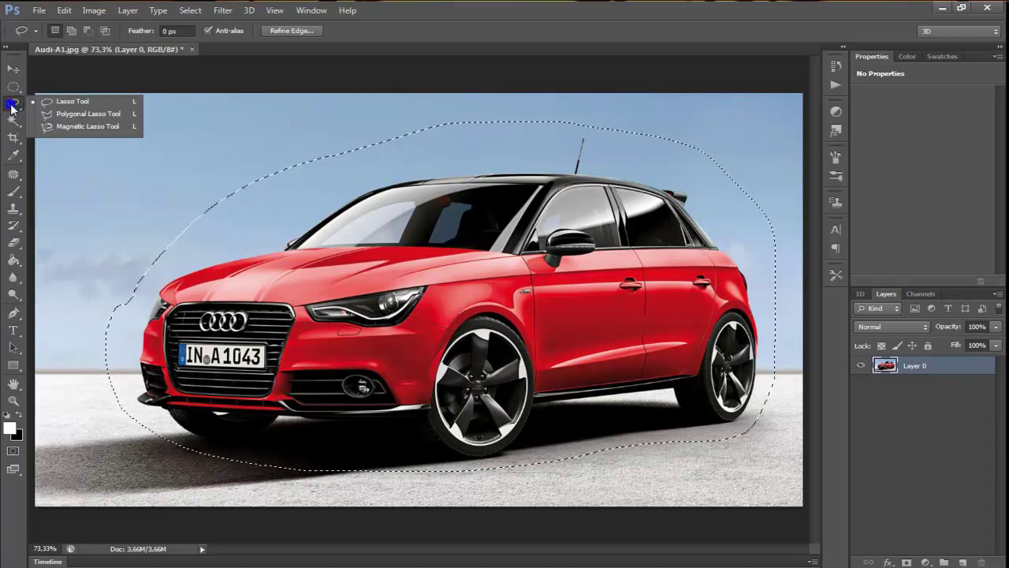
click(79, 114)
Click polygon corners around the sky above the car roof and close the selection
click(94, 186)
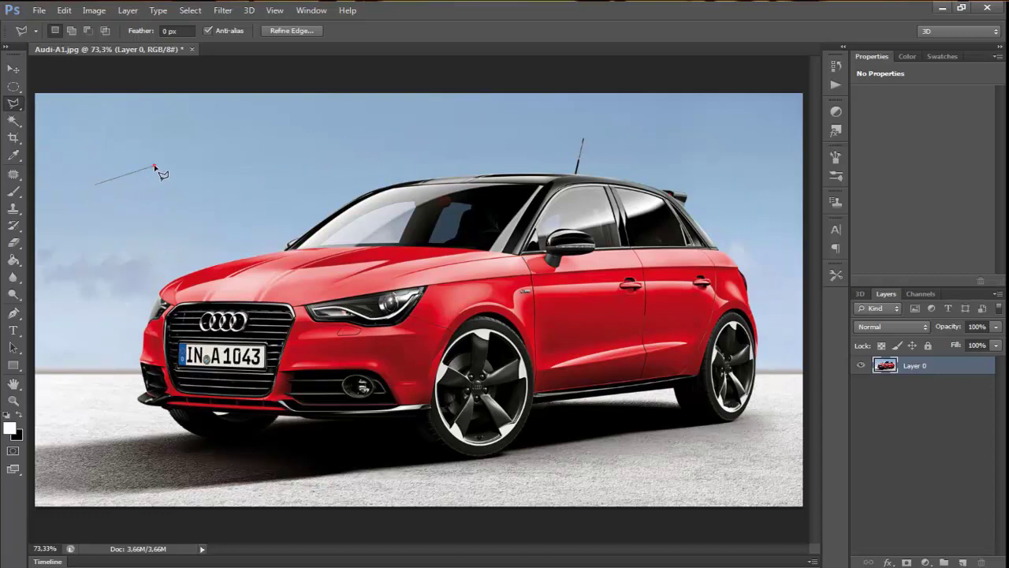
click(426, 126)
click(733, 207)
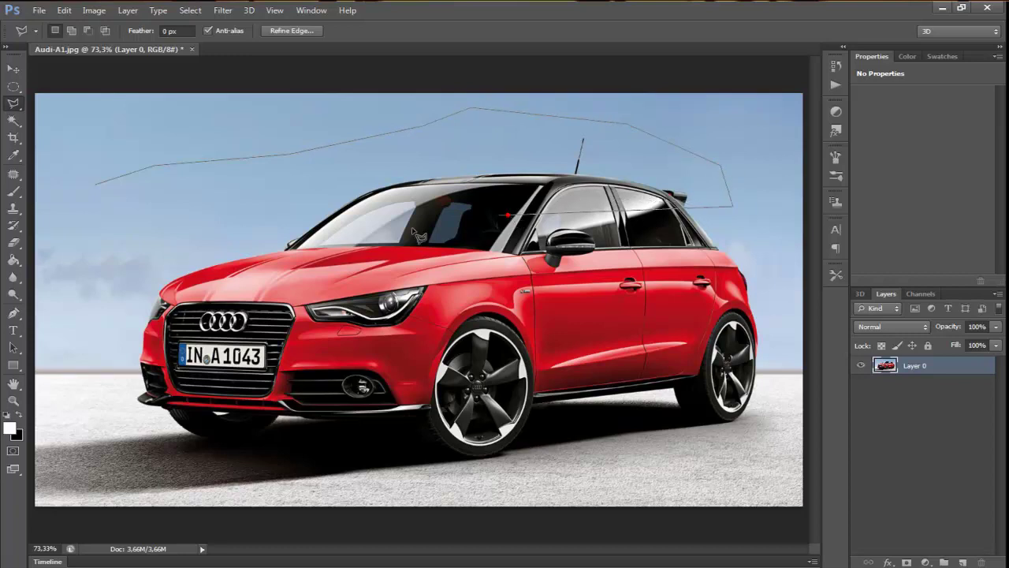
click(288, 247)
click(158, 256)
click(94, 229)
click(85, 193)
click(101, 192)
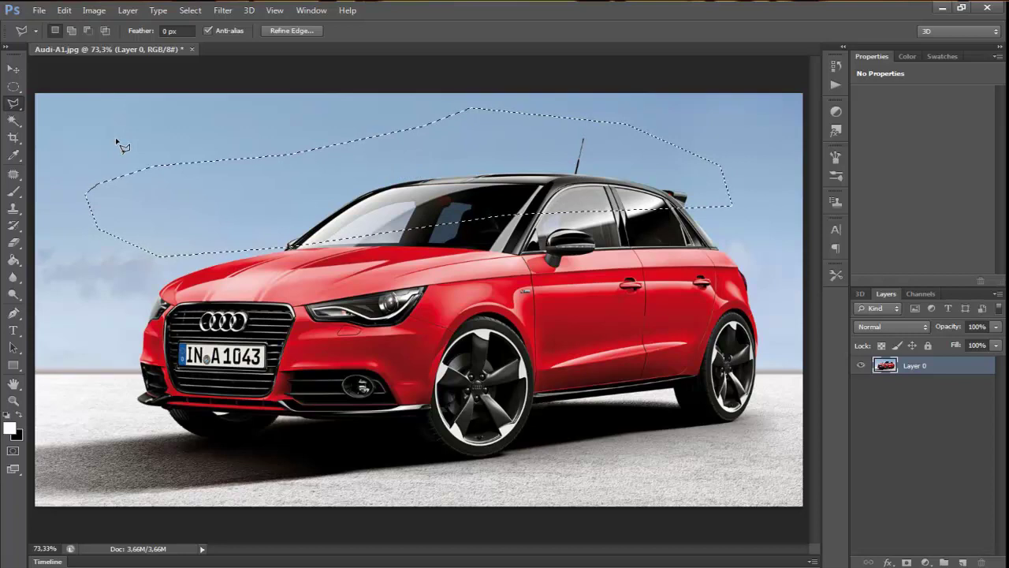
Clear the polygon selection and choose the Magnetic Lasso Tool
click(13, 86)
click(97, 271)
click(19, 105)
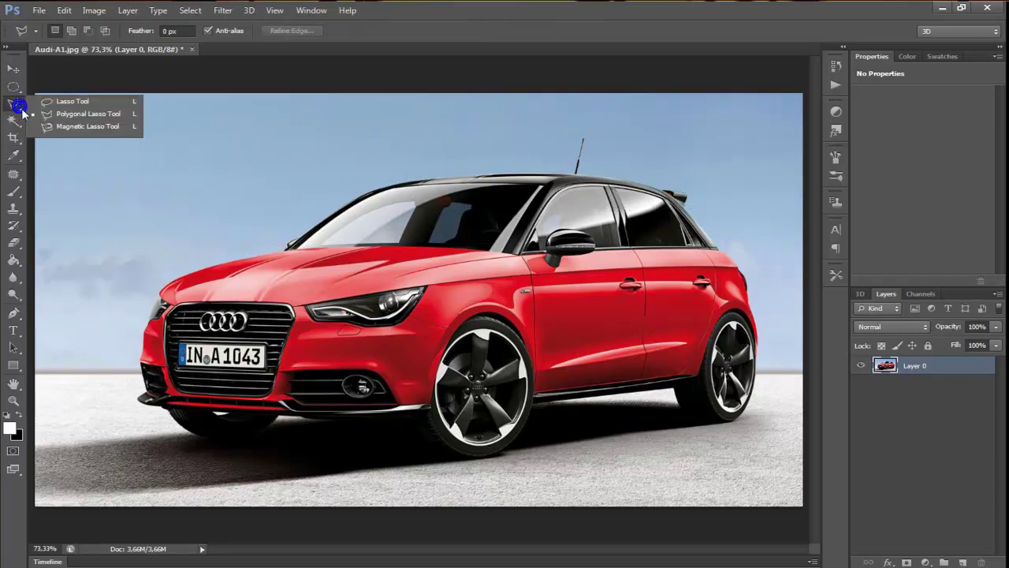
click(68, 127)
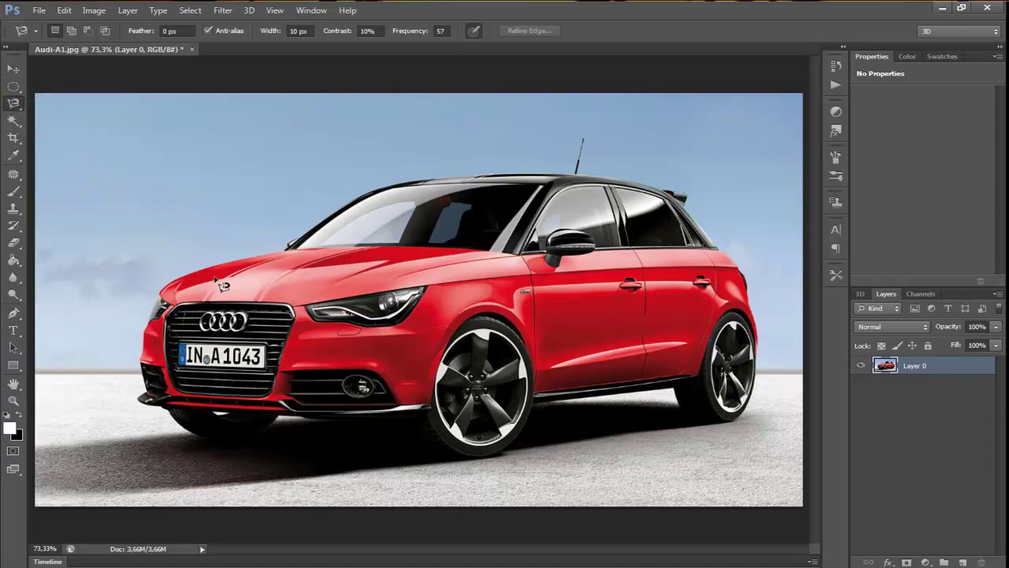
Trace a Magnetic Lasso selection along the hood around the sky, delete it, then undo
scroll(210, 280, up, 5)
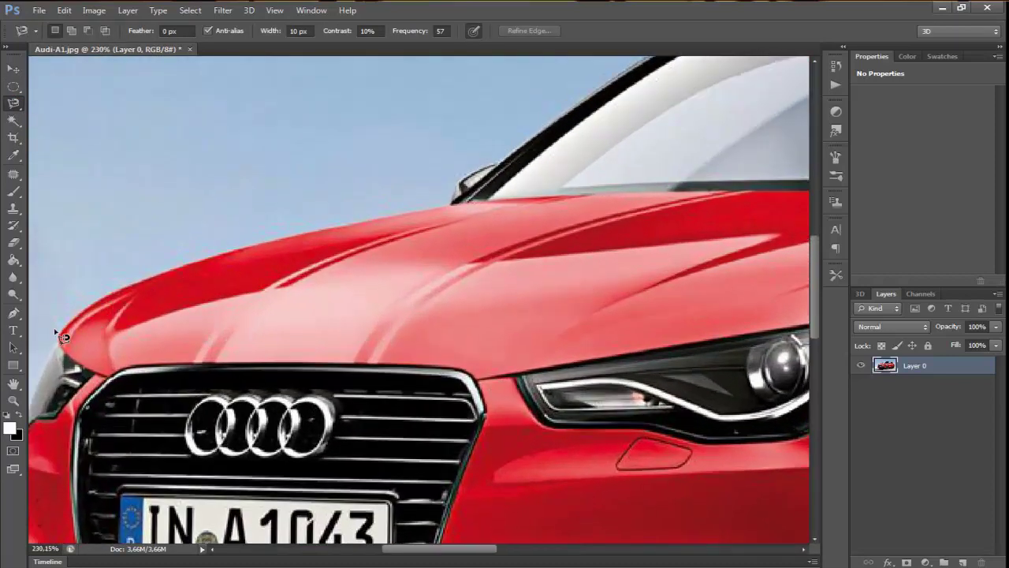
click(58, 331)
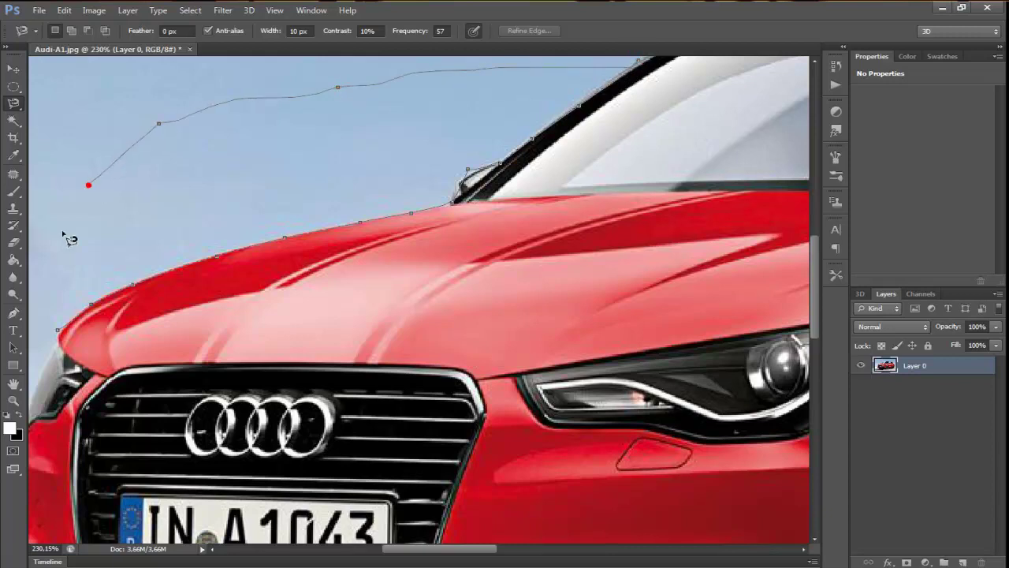
click(67, 337)
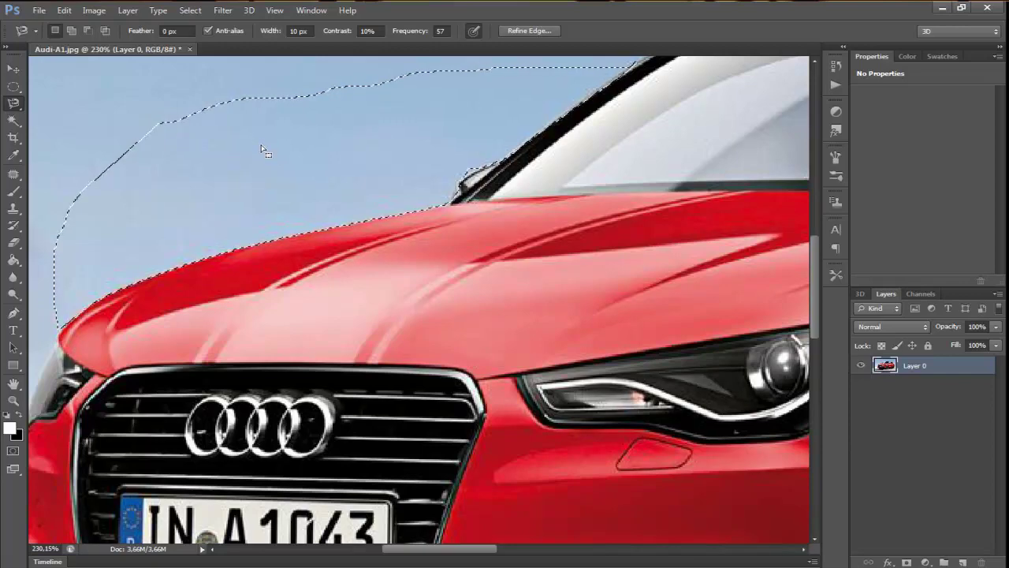
scroll(264, 151, down, 5)
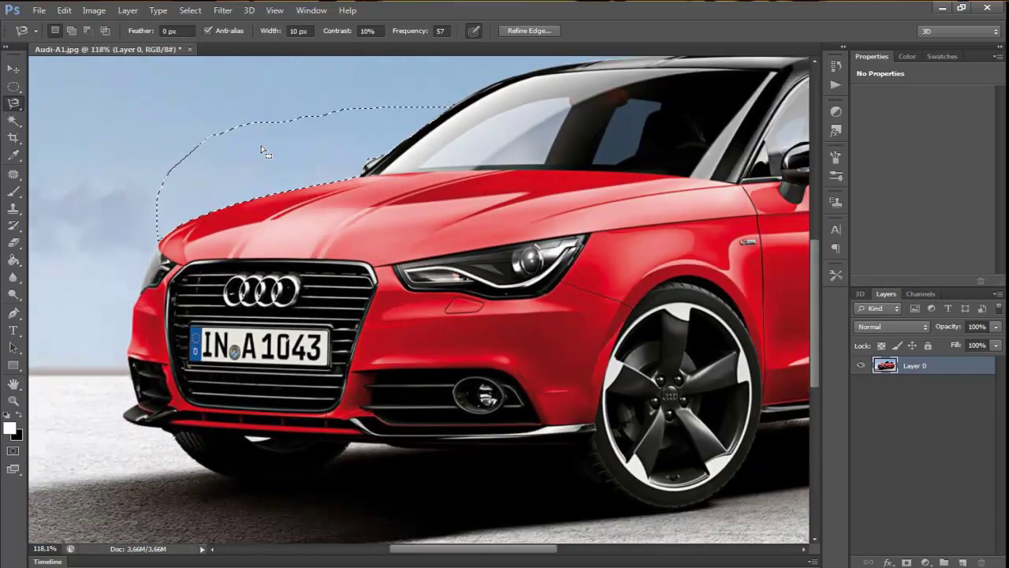
key(Delete)
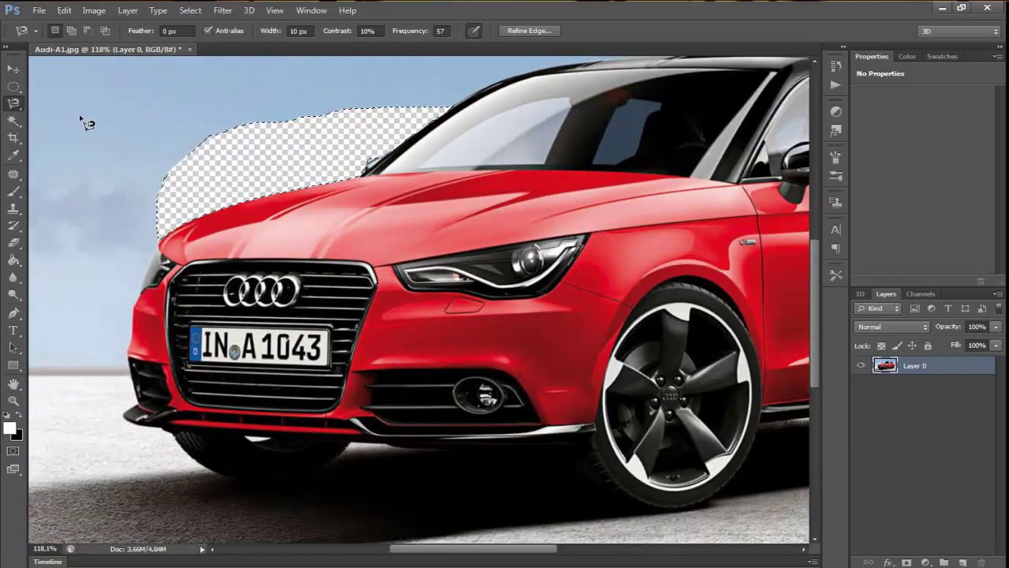
key(ctrl+z)
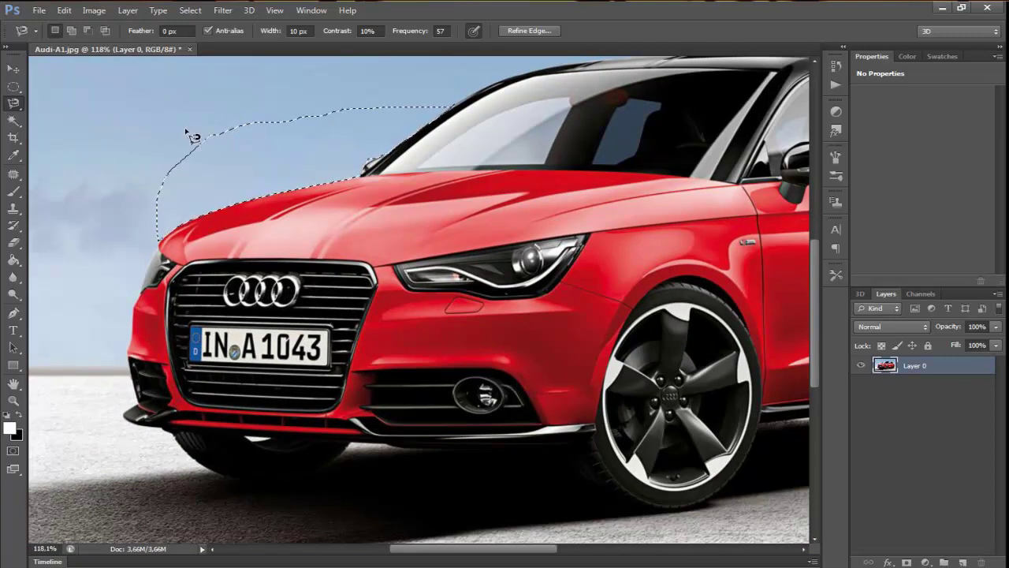
Paint a Quick Selection across the sky left and right of the car, then deselect
click(14, 122)
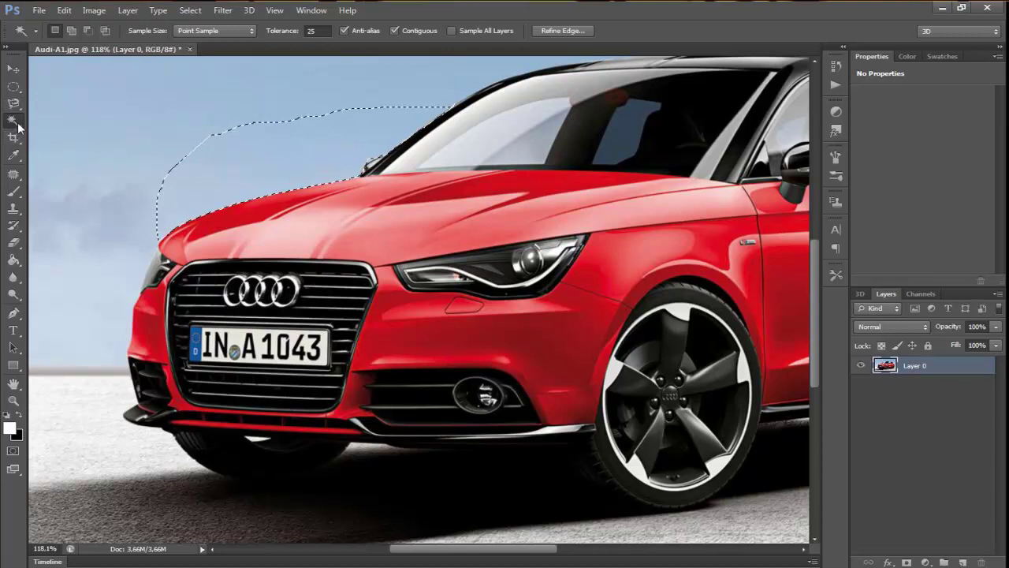
click(18, 125)
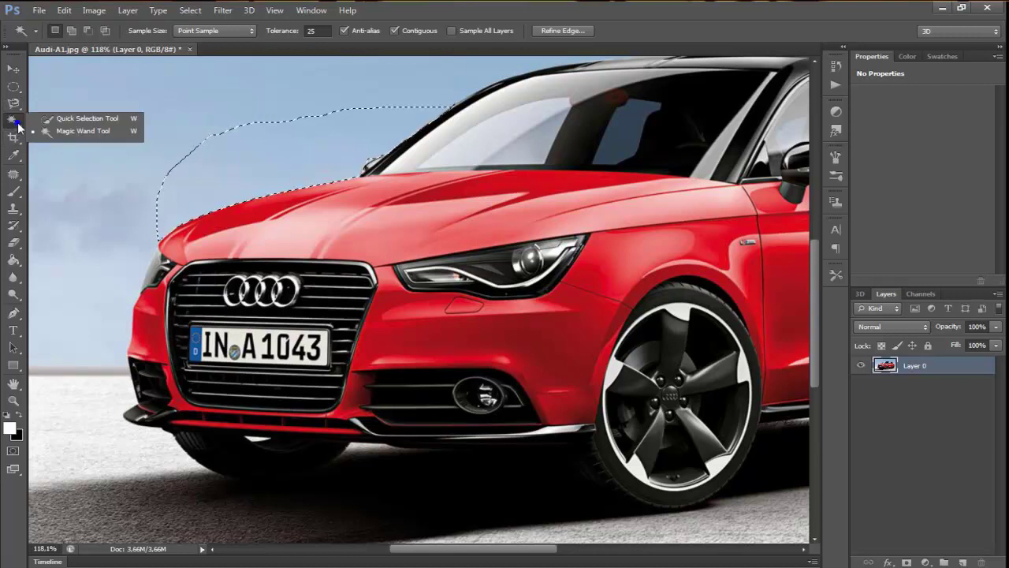
click(60, 121)
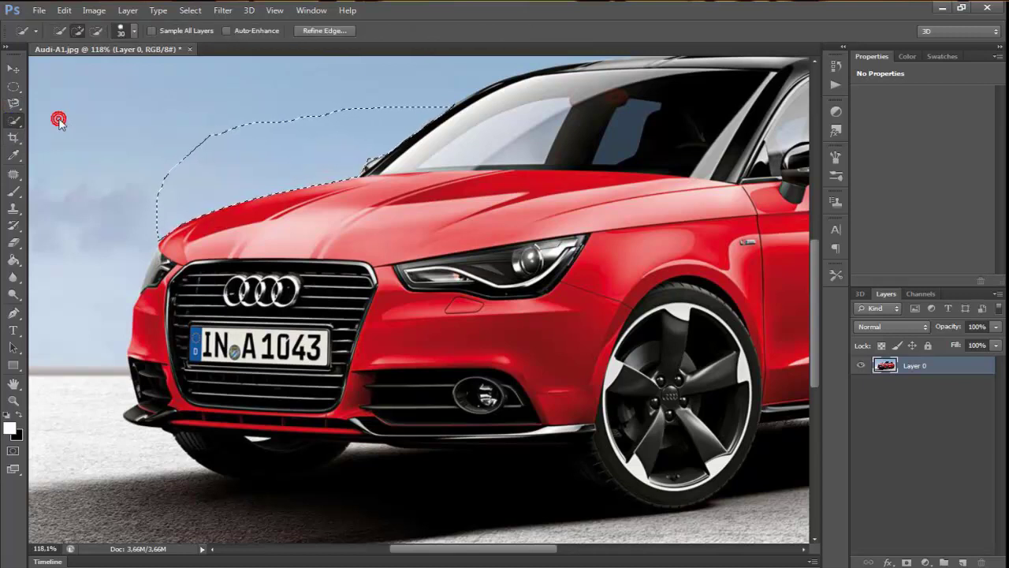
click(76, 270)
mouse_move(76, 253)
mouse_down()
mouse_move(68, 214)
mouse_move(101, 149)
mouse_move(100, 158)
mouse_up()
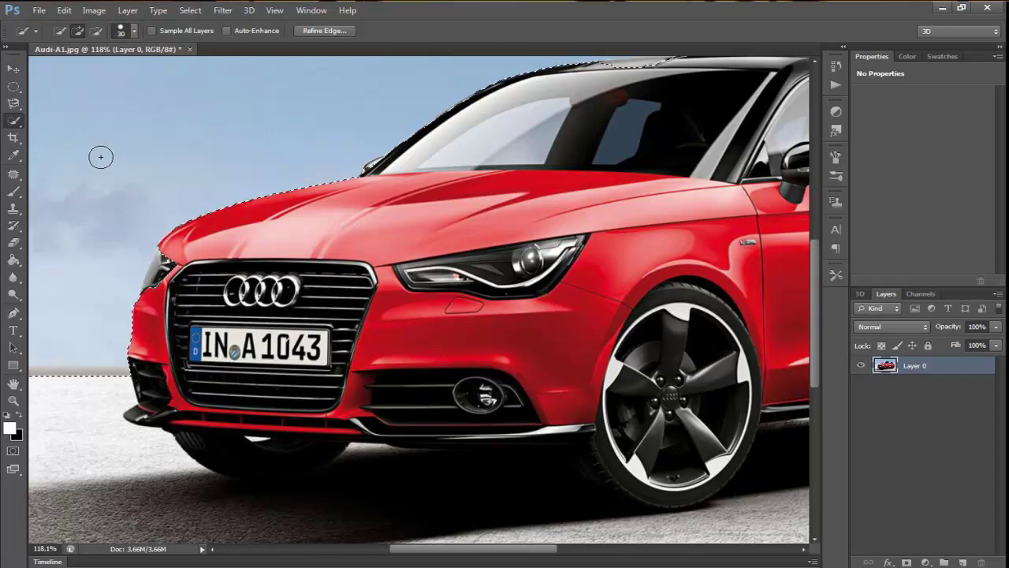
key(ctrl+0)
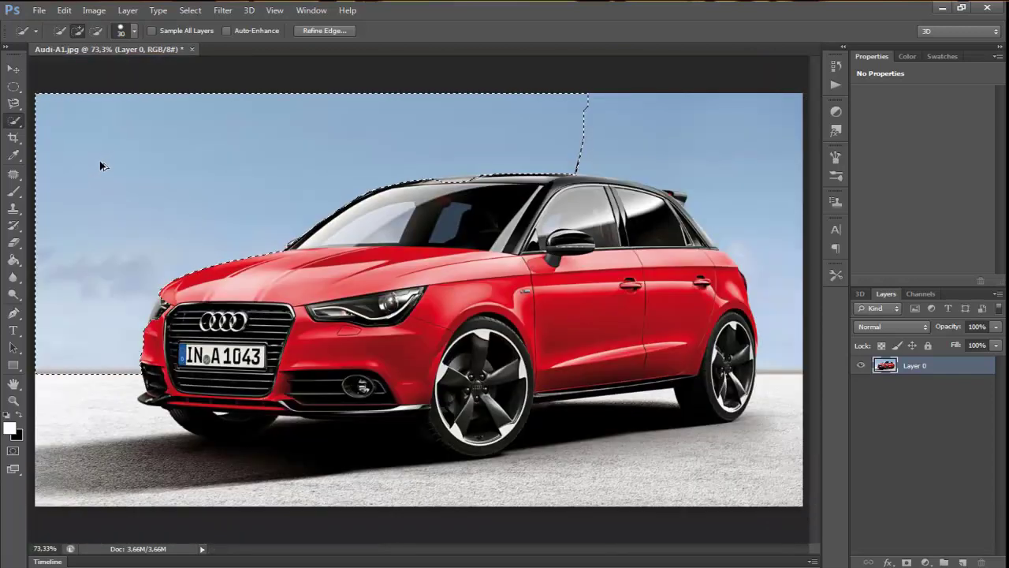
drag(571, 129, 600, 132)
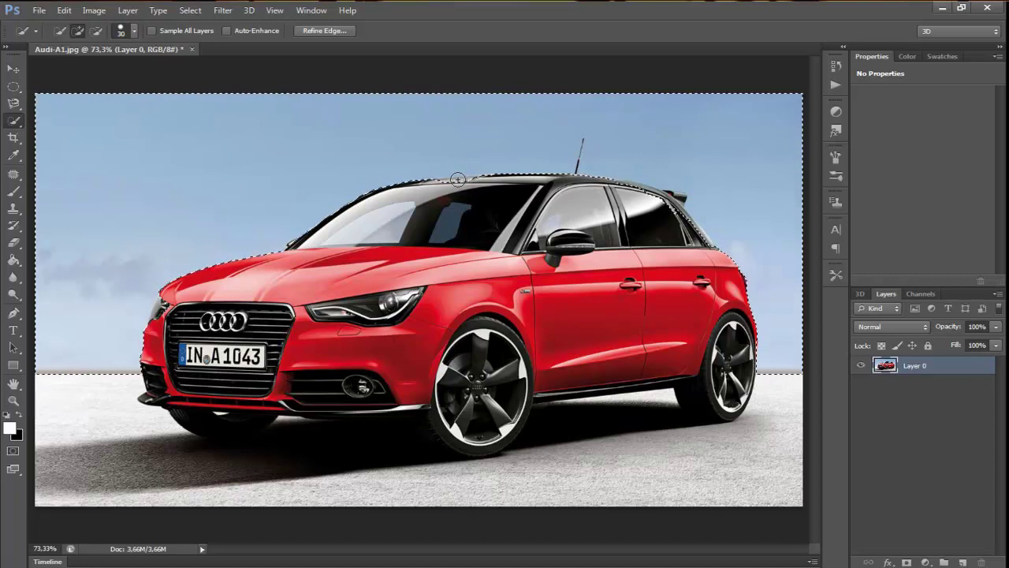
key(ctrl+d)
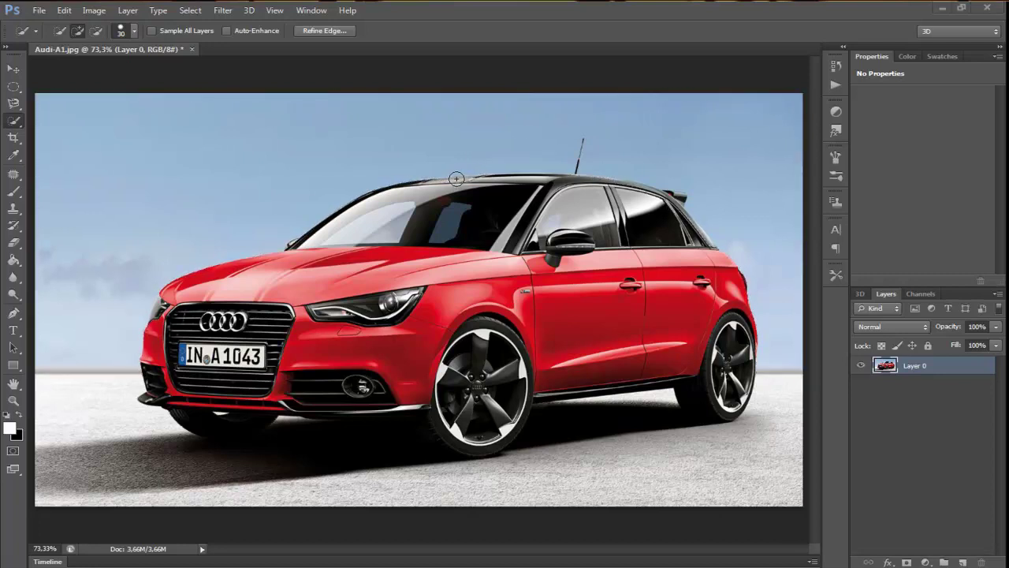
key(super)
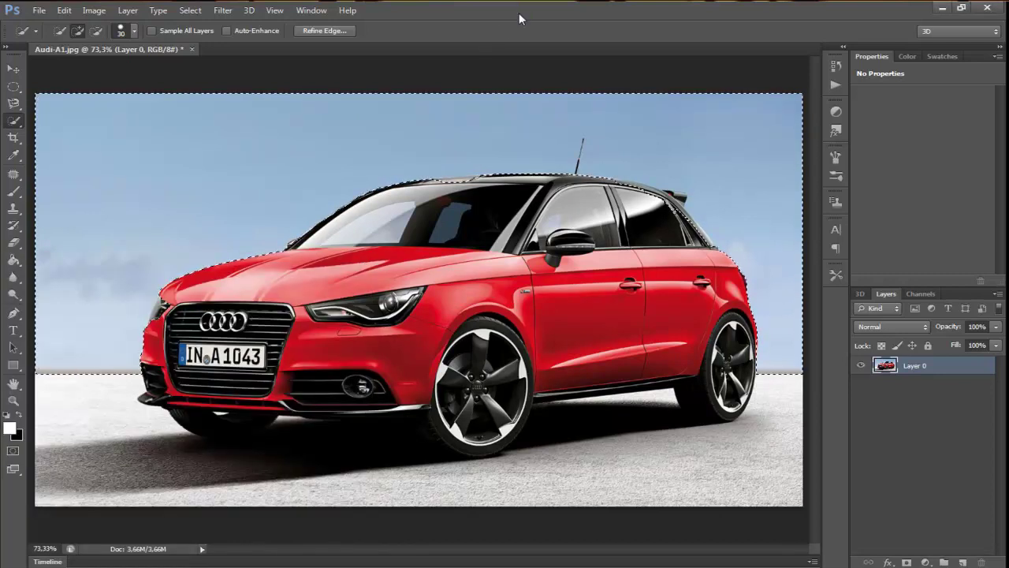
Use the Magic Wand at tolerance 25 to select the sky left of the car
right_click(12, 122)
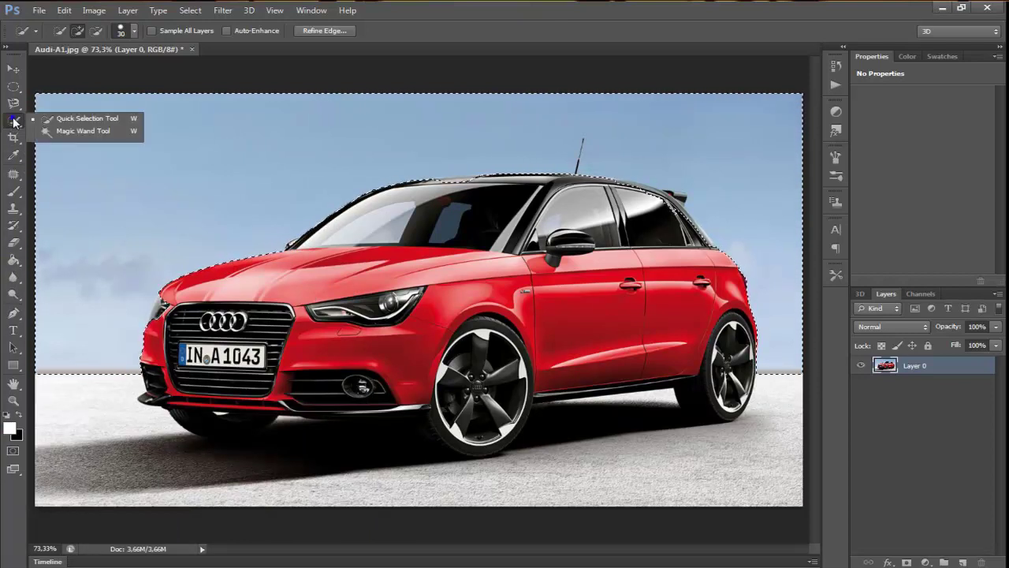
click(53, 132)
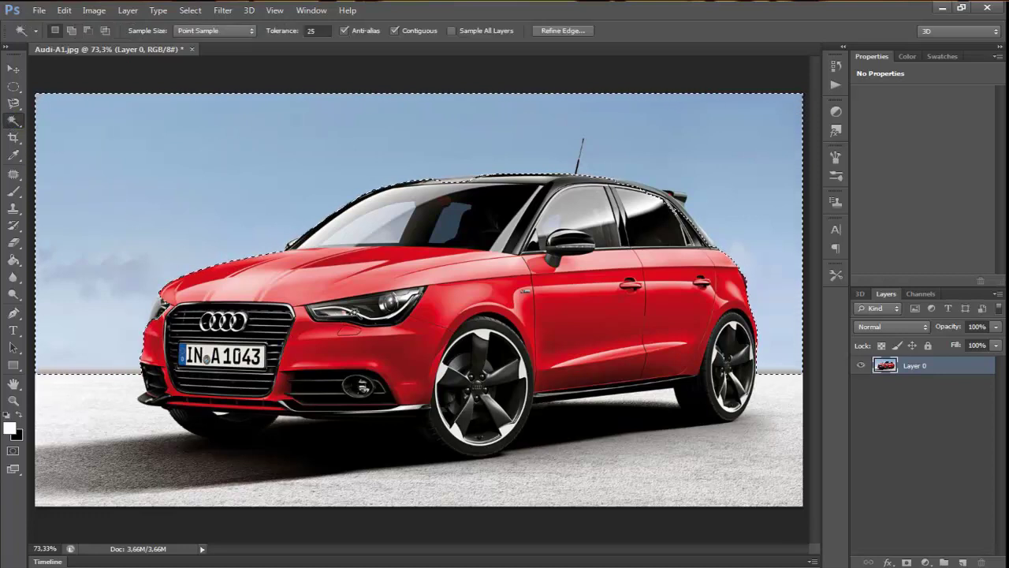
click(85, 412)
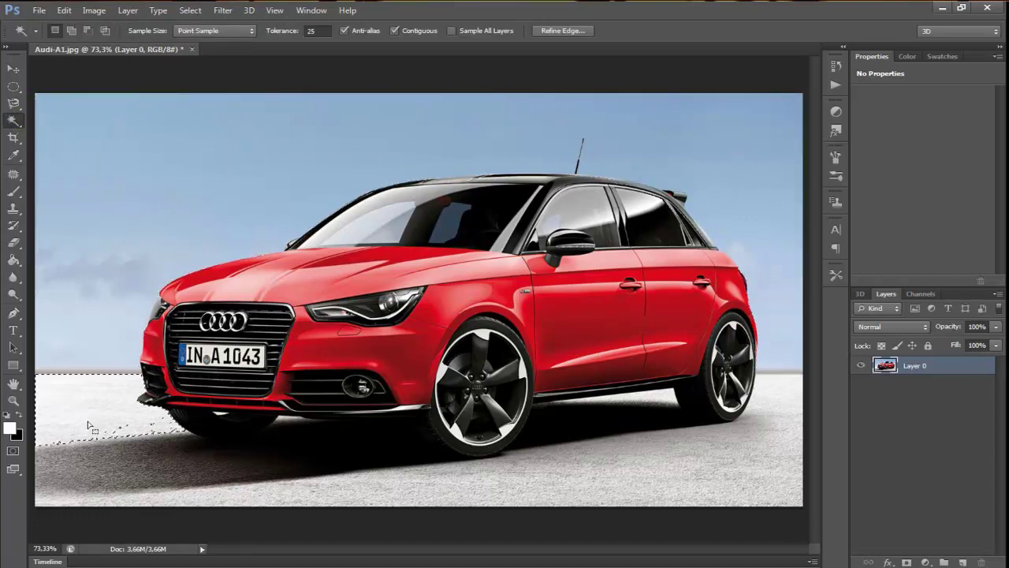
click(95, 265)
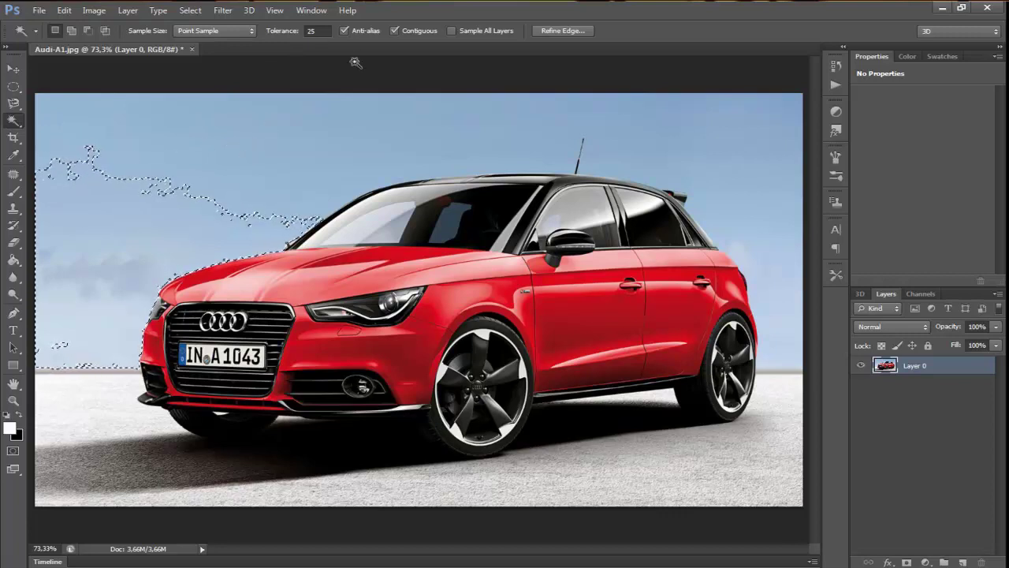
click(315, 31)
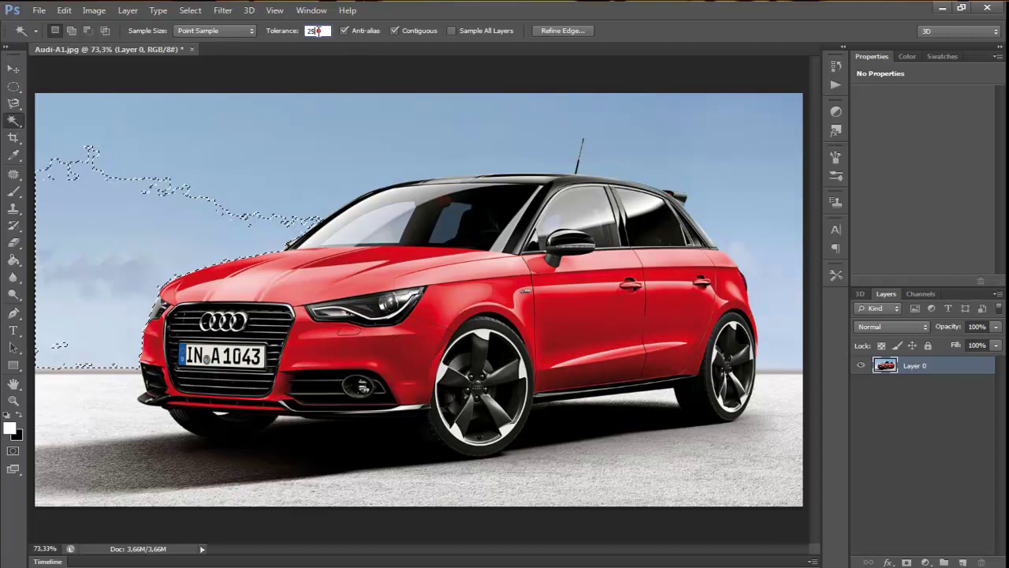